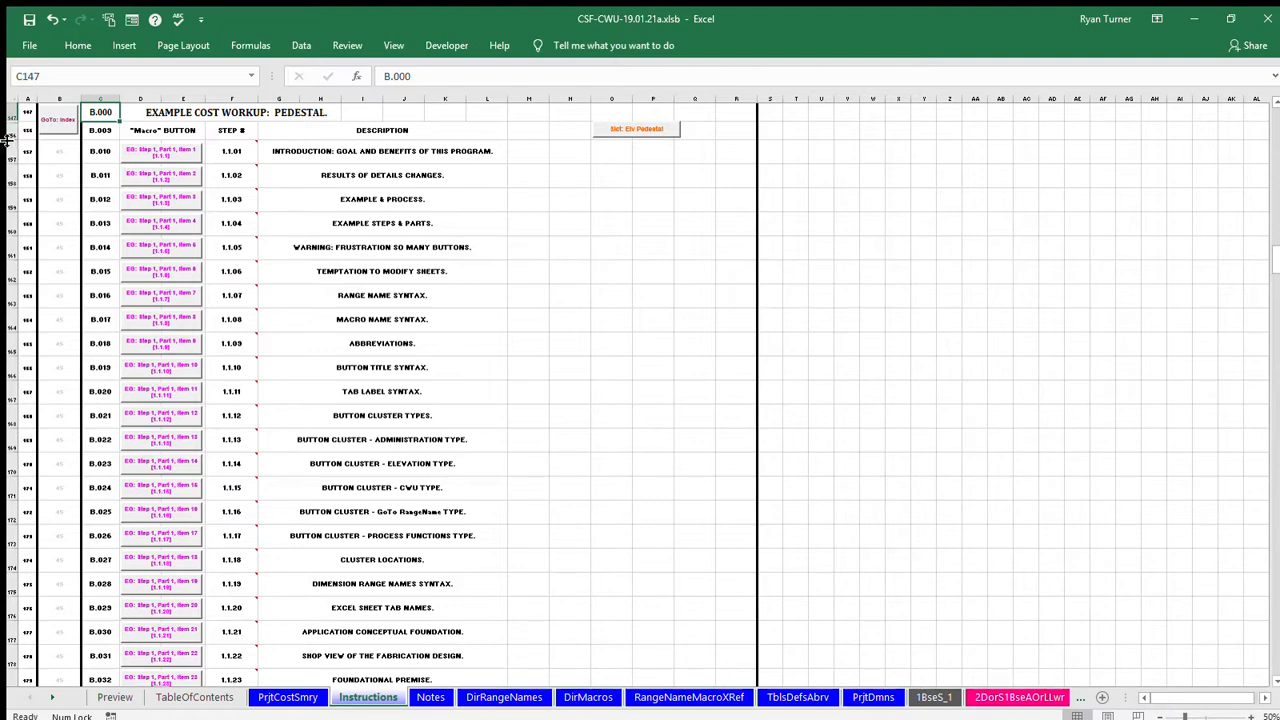
Jump from the index to the example Pedestal cost workup steps to view the 1.1.18 comment.
left_click(57, 119)
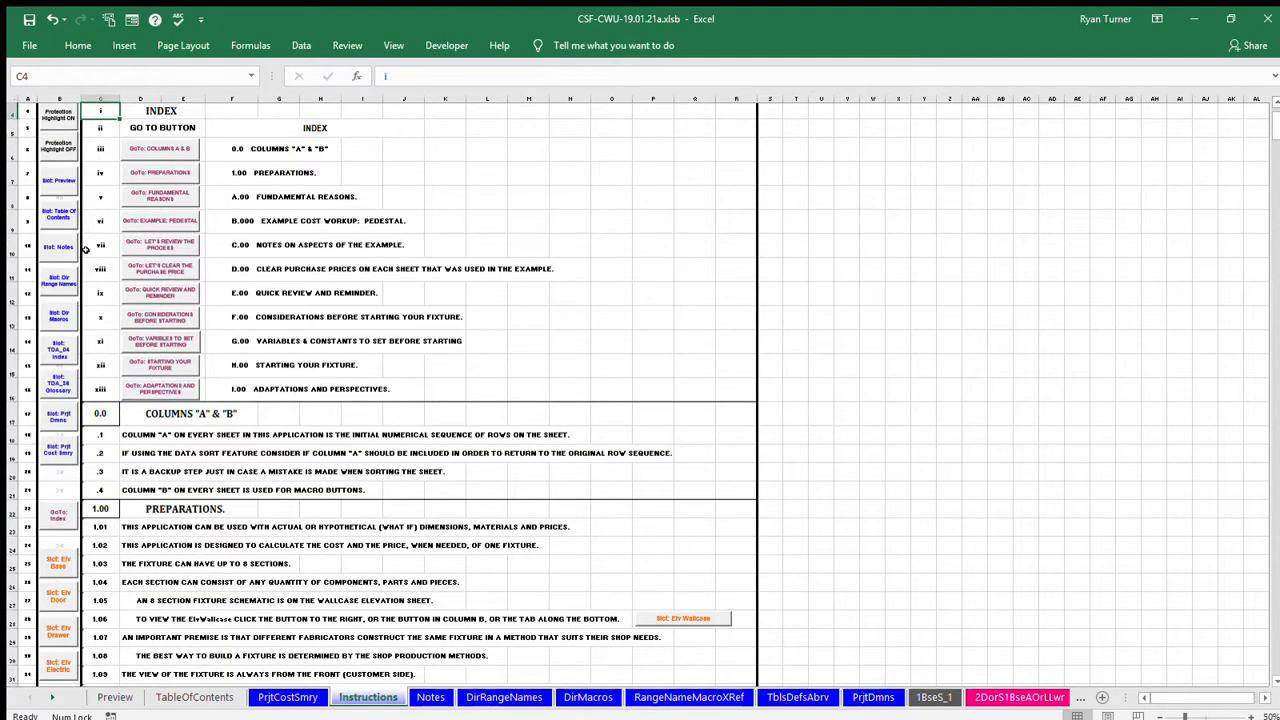
left_click(160, 220)
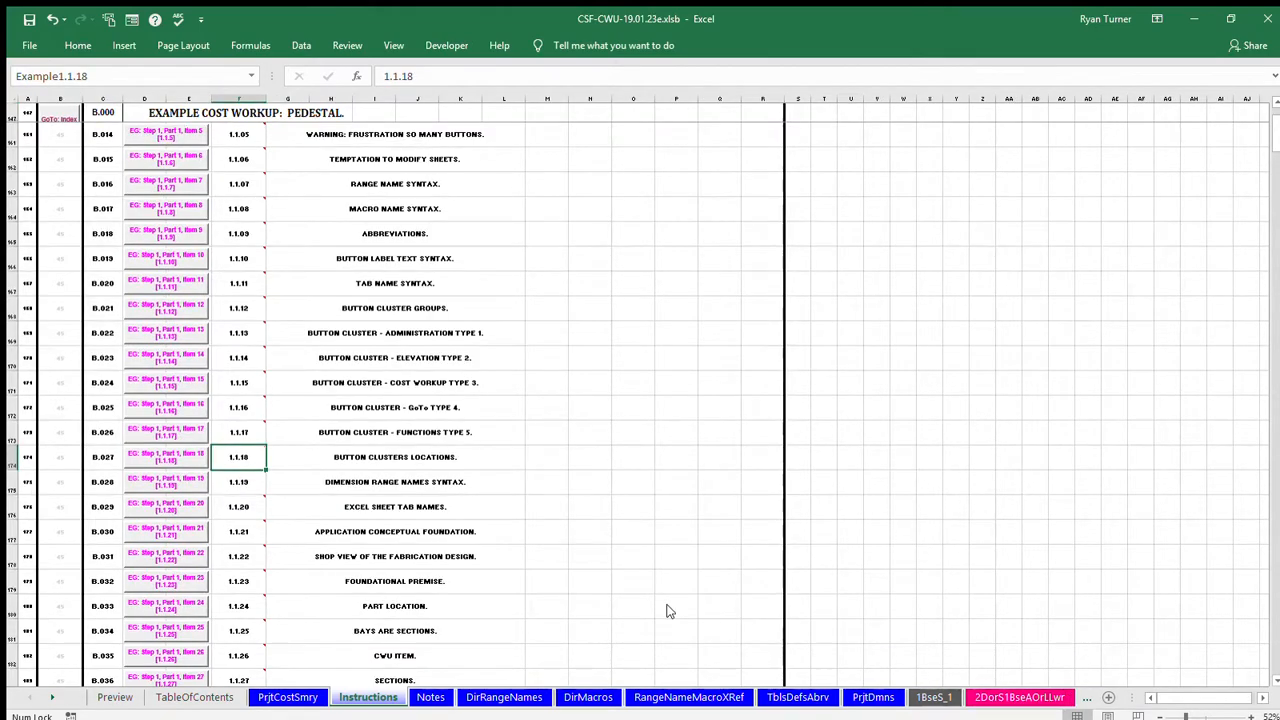
mouse_move(240, 457)
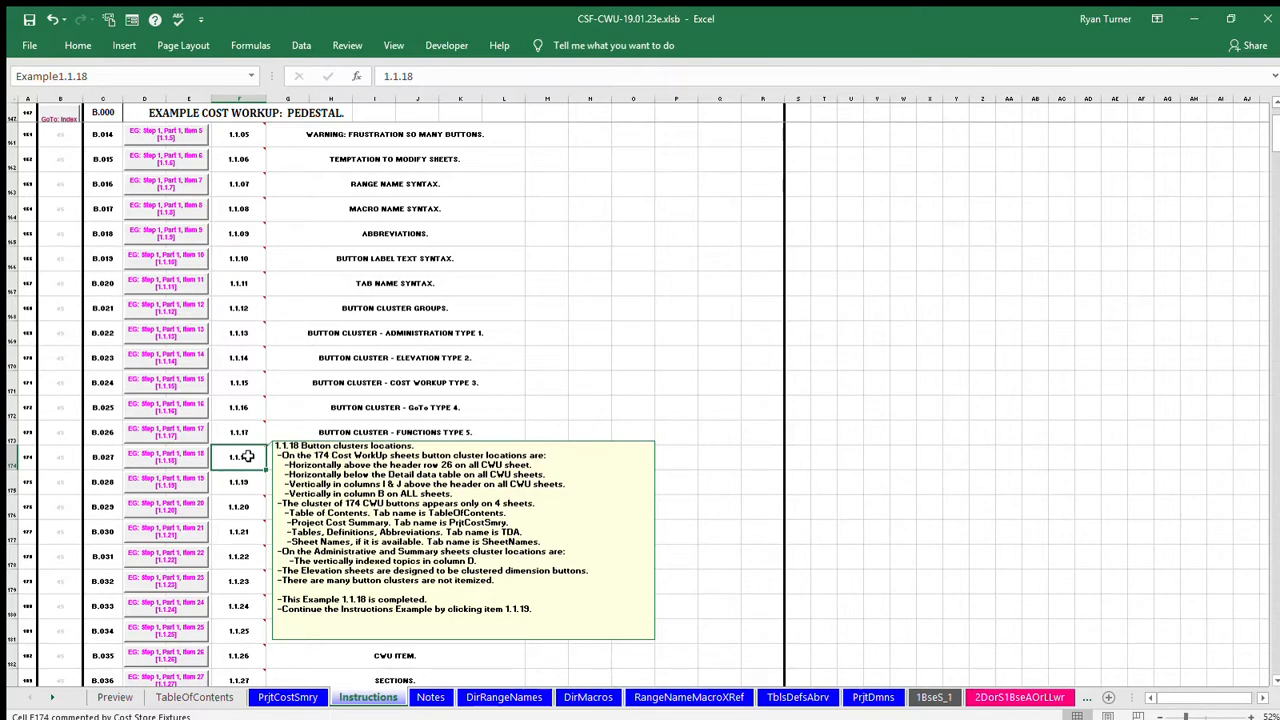
left_click(933, 697)
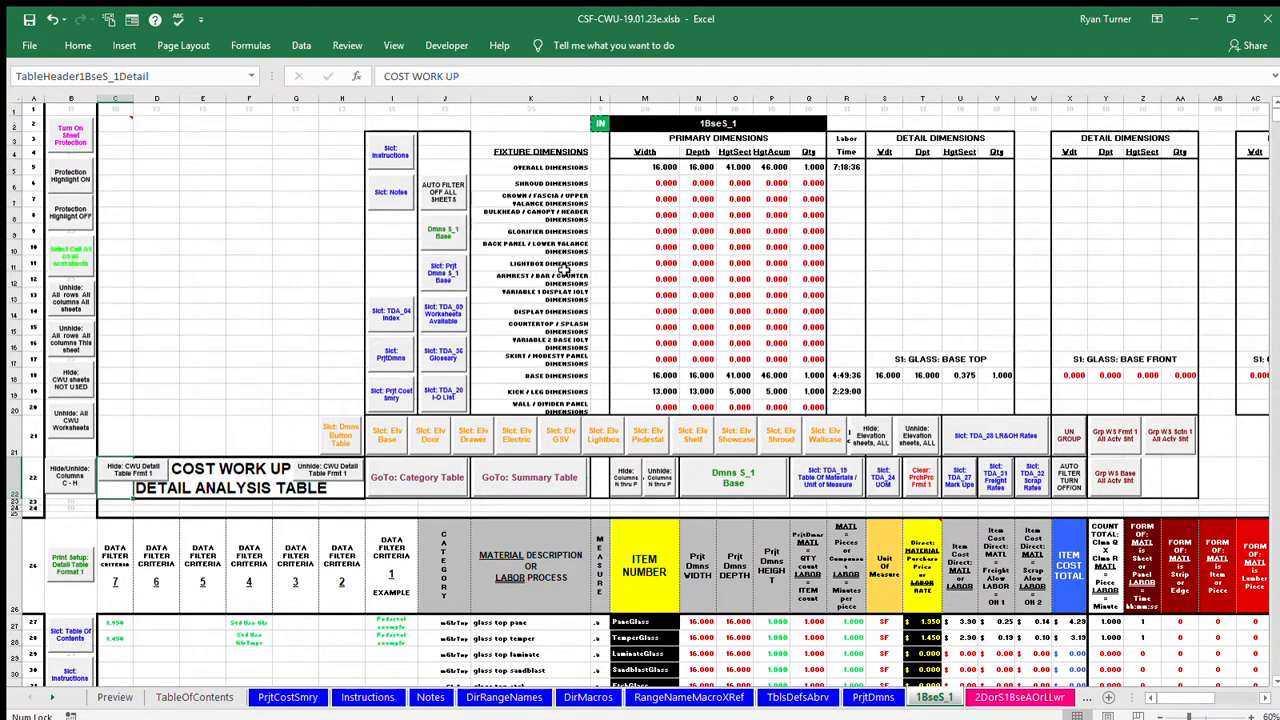
left_click(417, 477)
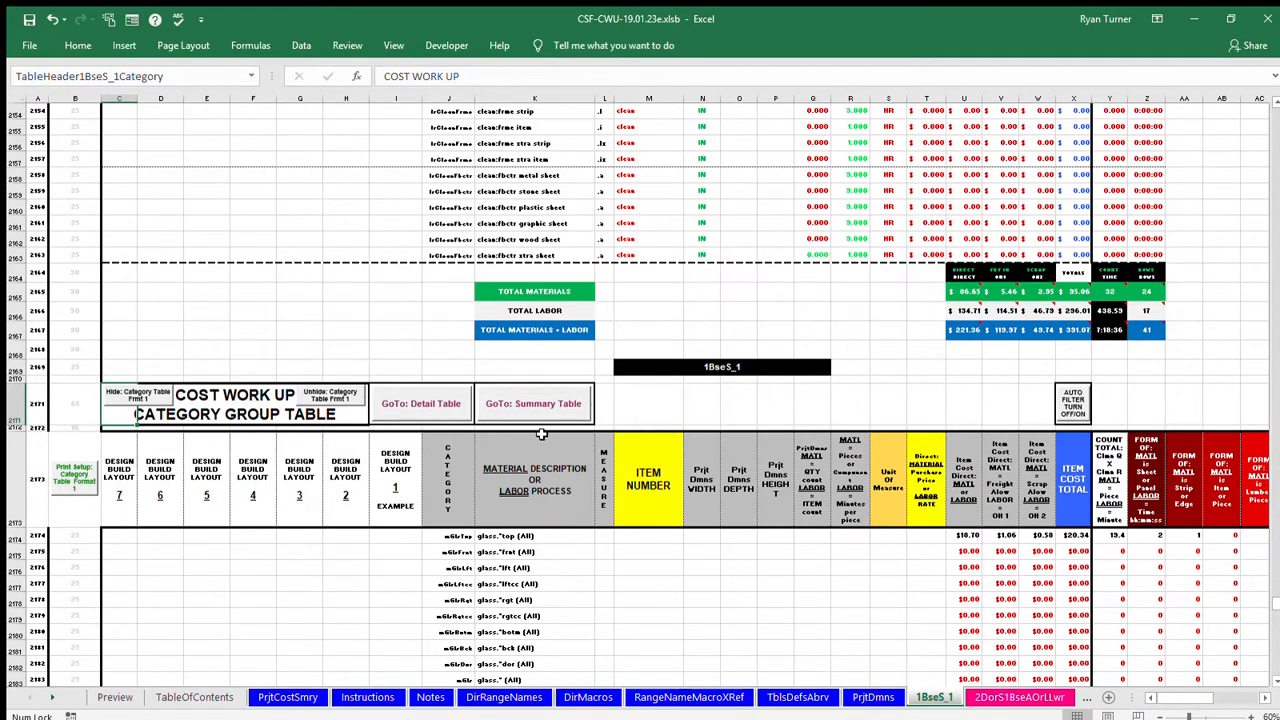
left_click(421, 403)
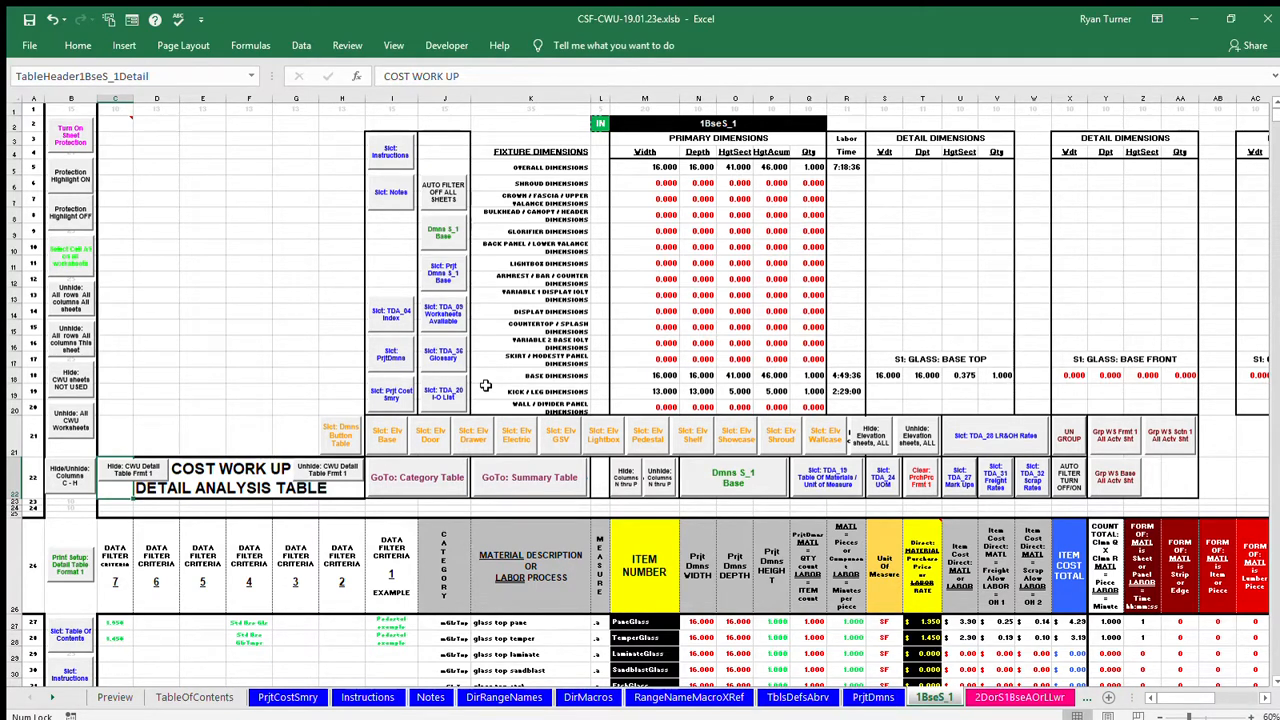
left_click(390, 152)
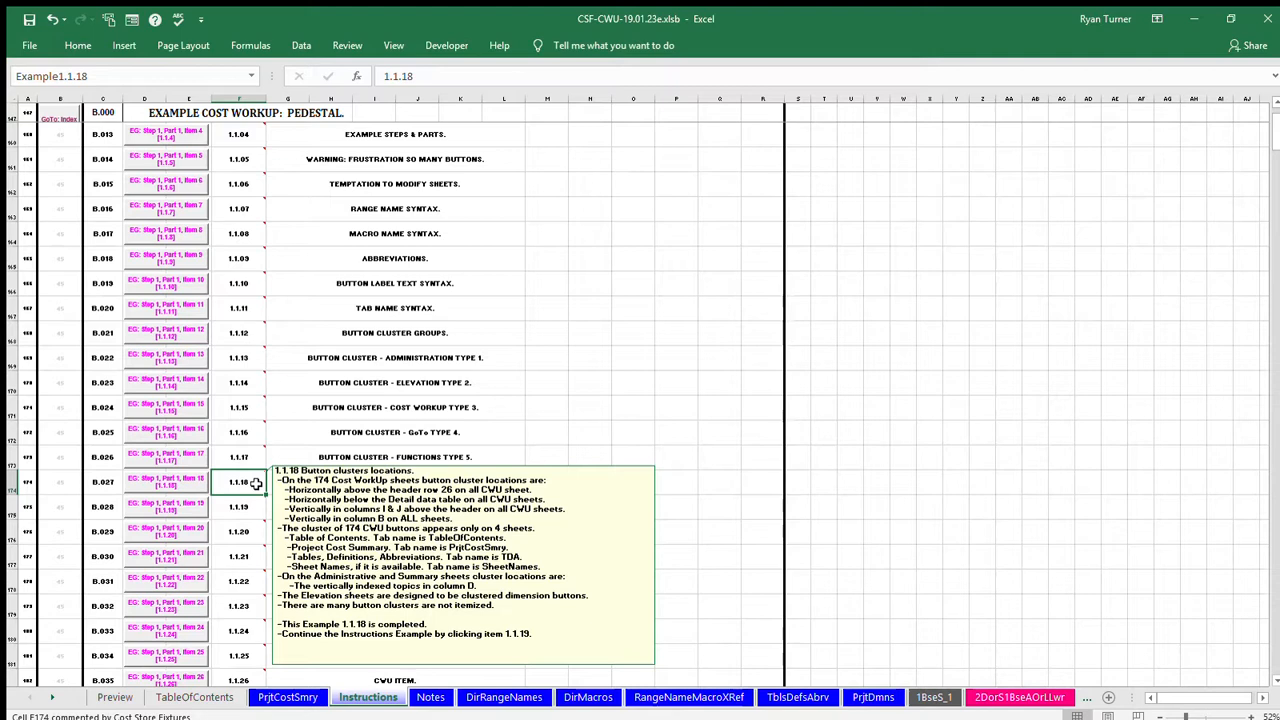